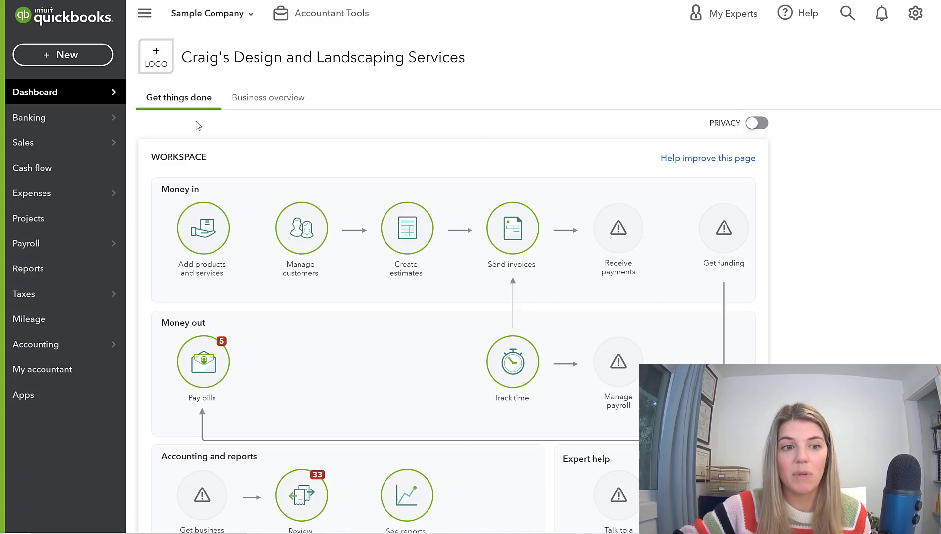
Go to the Tags list from the settings gear and open the New menu
mouse_move(71, 207)
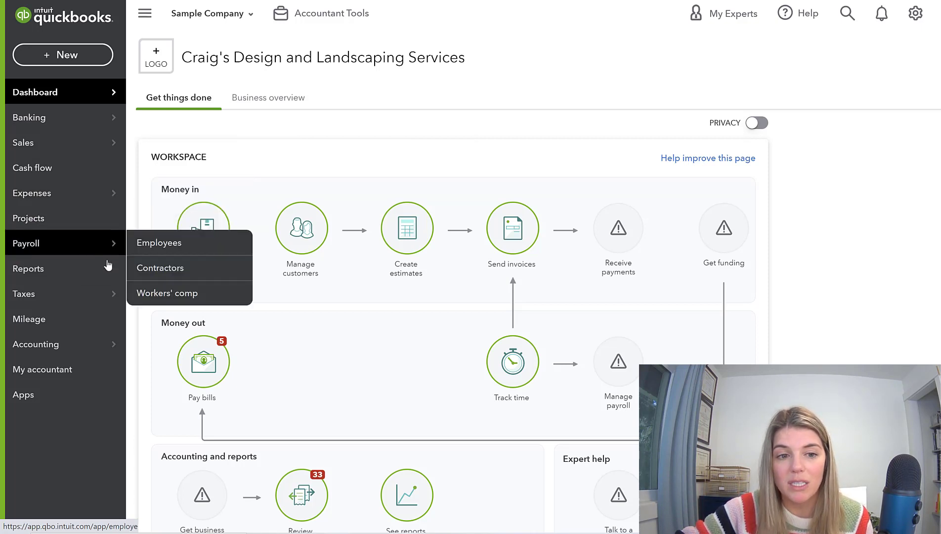
mouse_move(90, 145)
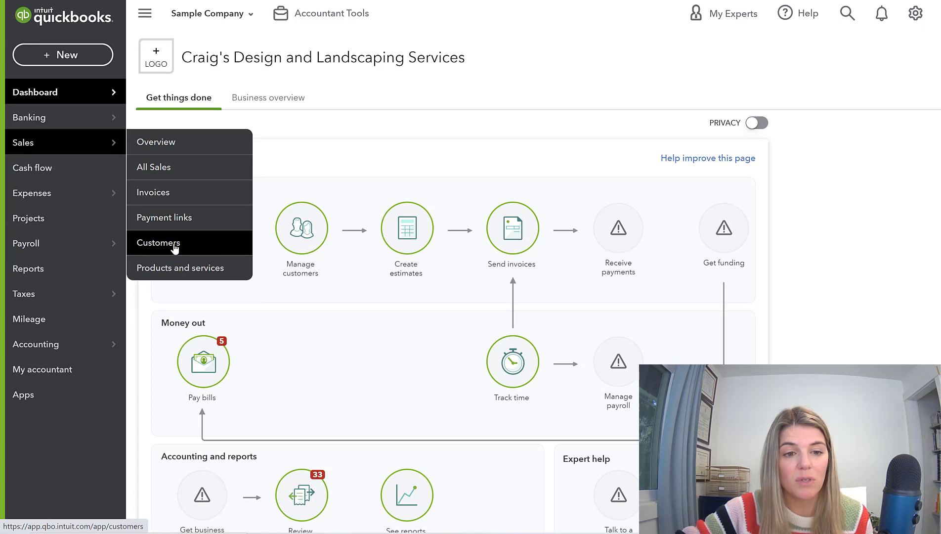
mouse_move(112, 193)
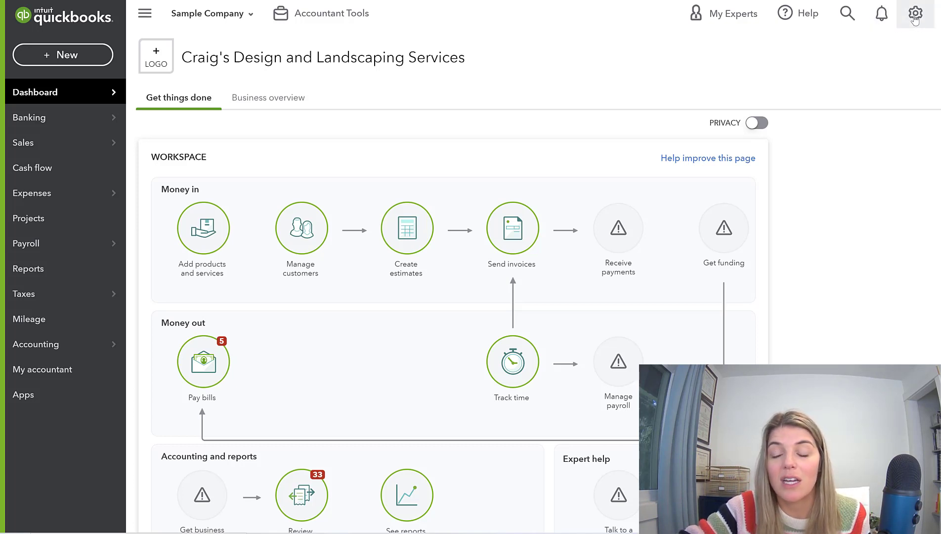
click(915, 16)
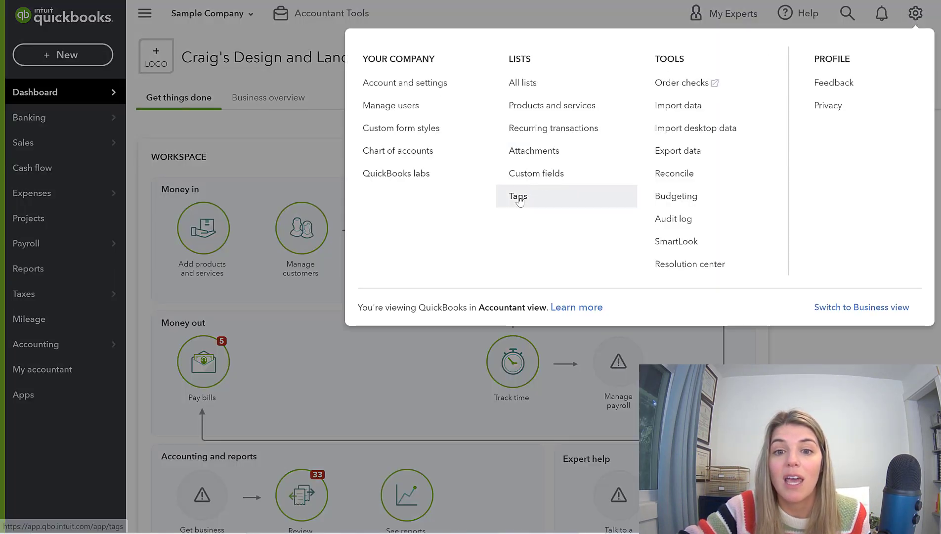
click(519, 203)
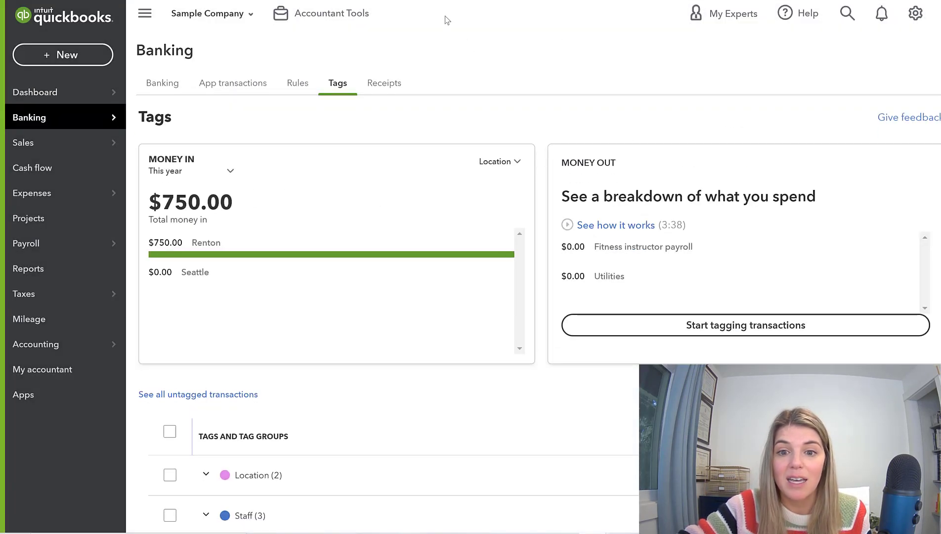
scroll(395, 297, down, 2)
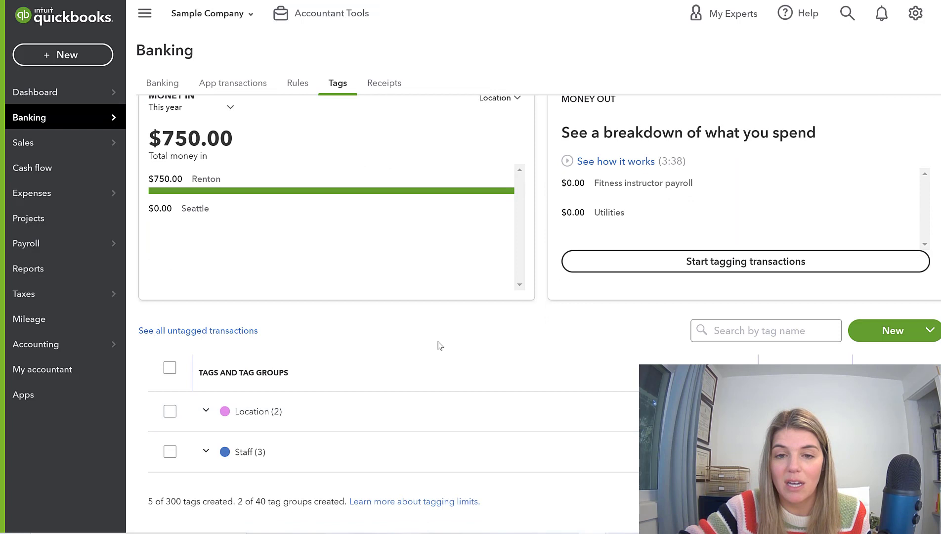
scroll(436, 345, up, 2)
scroll(468, 326, down, 2)
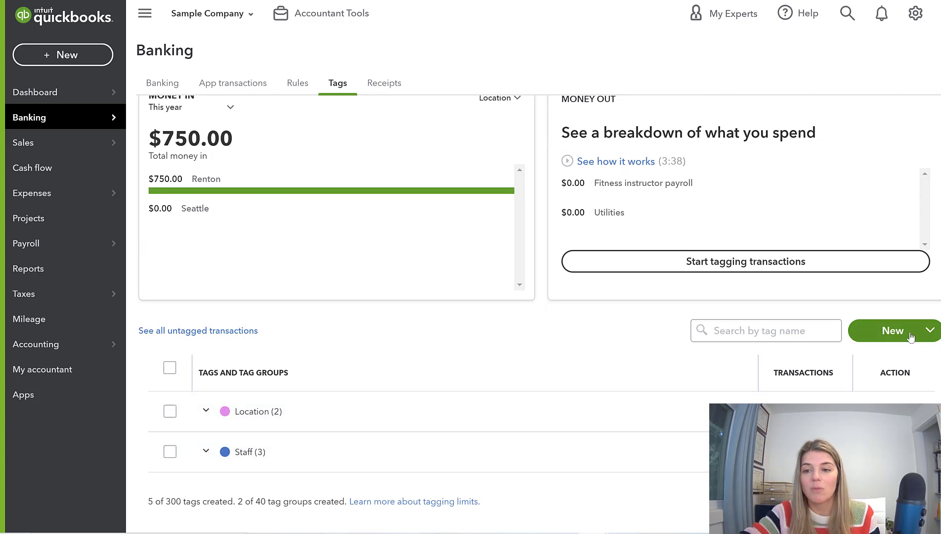
click(911, 336)
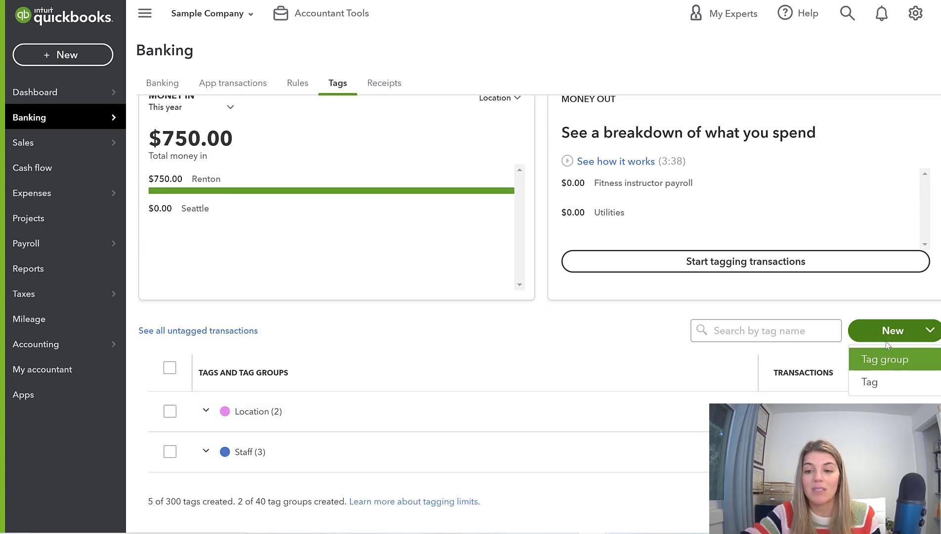
Add a single new tag named 'Event on April 13th' with no group
click(883, 381)
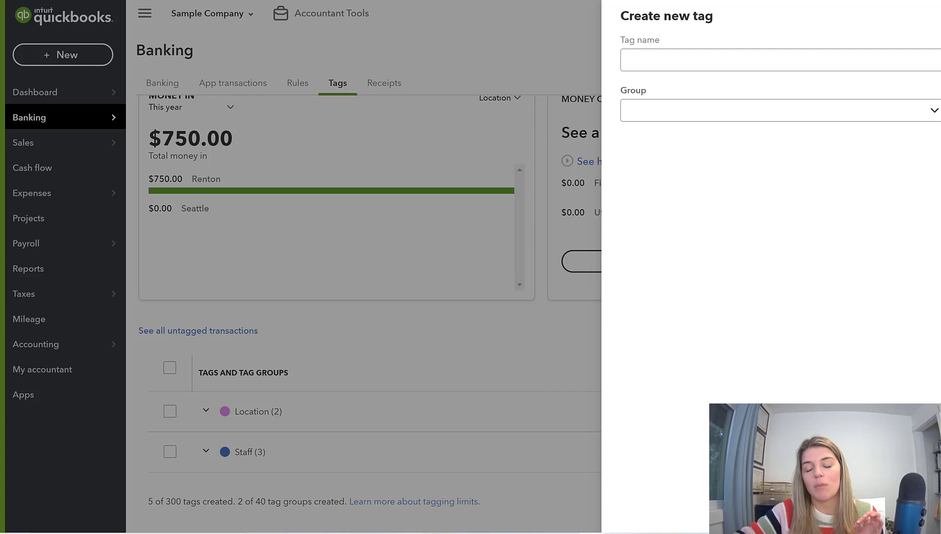
click(667, 63)
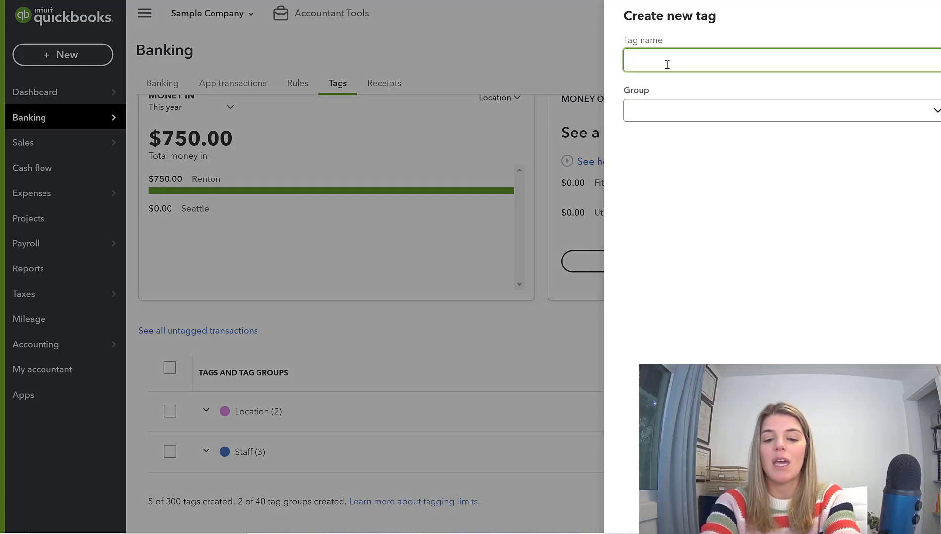
text(Even)
key(BackSpace)
key(BackSpace)
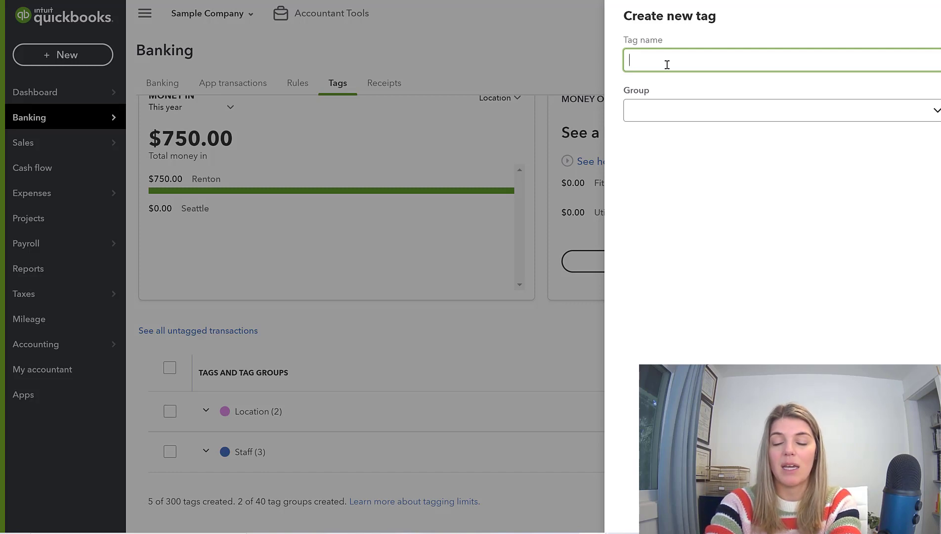
text(Even)
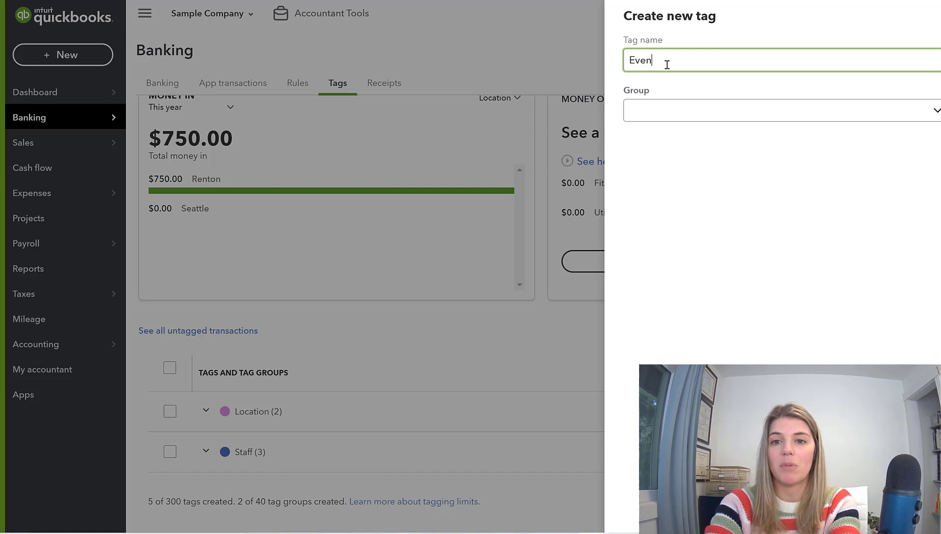
text(t on April 13)
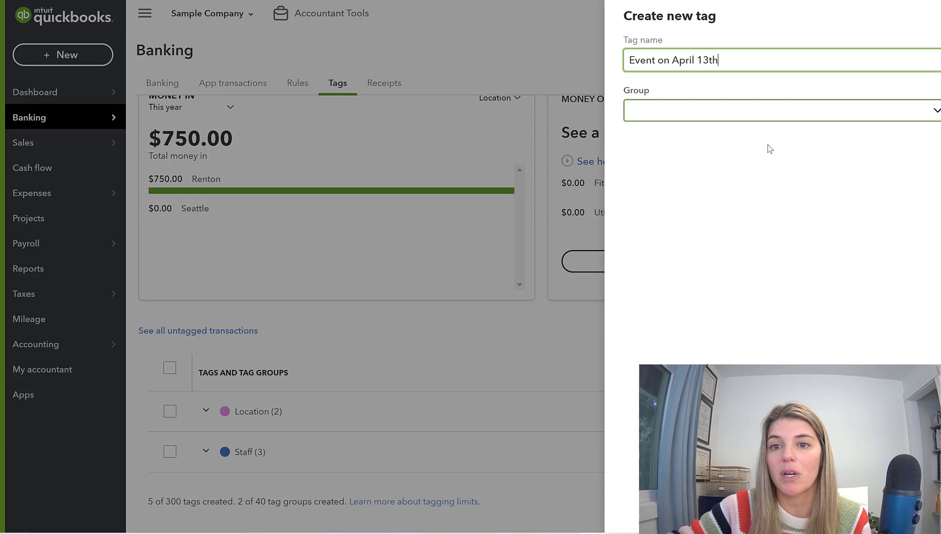
text(th)
key(Return)
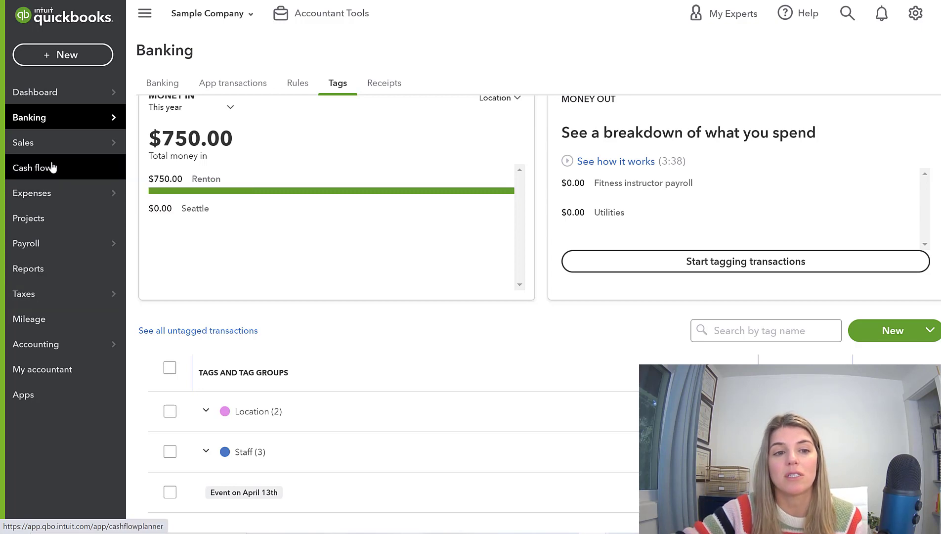
Open the $274.50 invoice 1012 from the Invoices list for editing
mouse_move(54, 143)
click(163, 144)
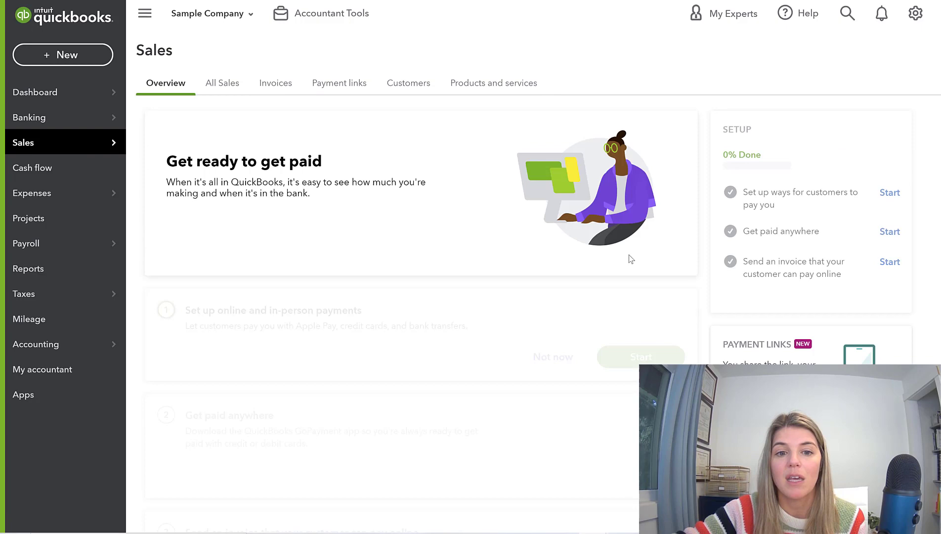
click(276, 83)
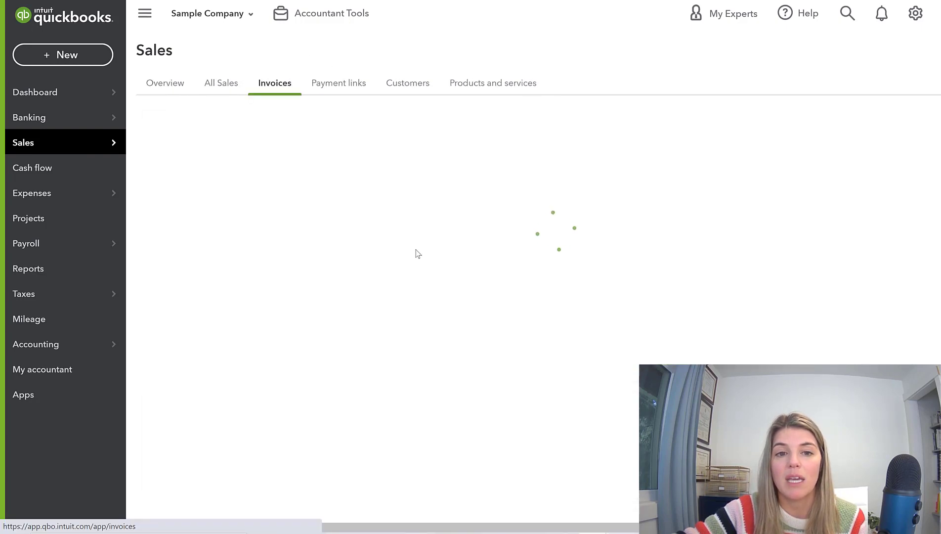
click(365, 320)
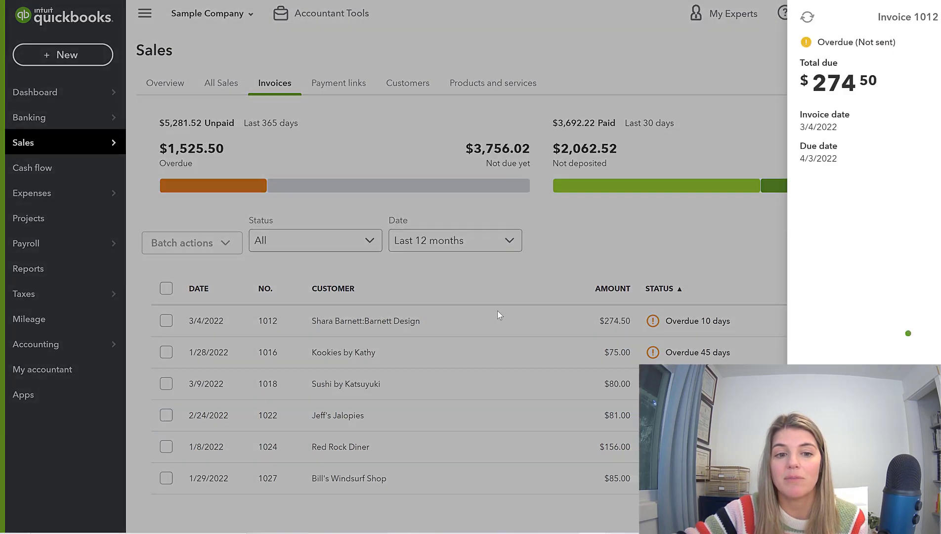
click(237, 321)
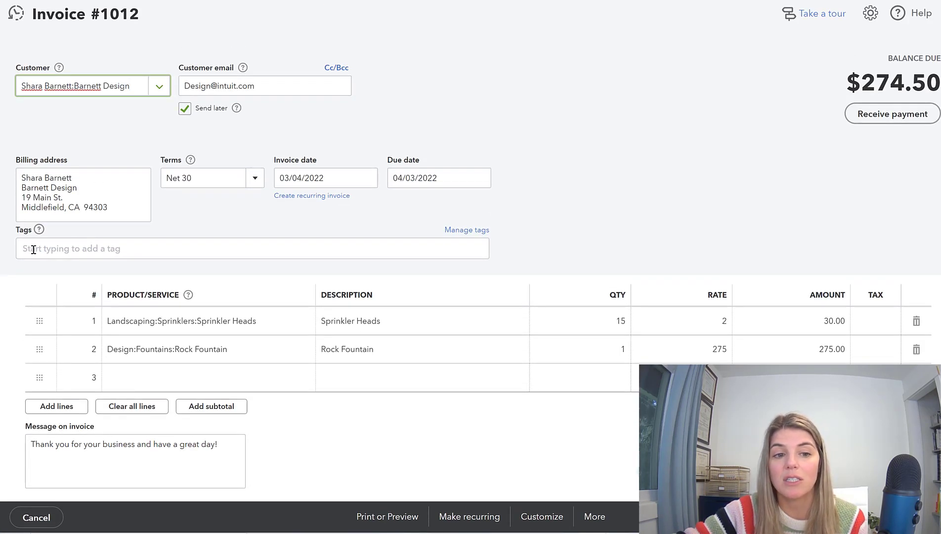
Tag the invoice with the second Staff tag, Event on April 13th and Location: Renton, then save
click(29, 245)
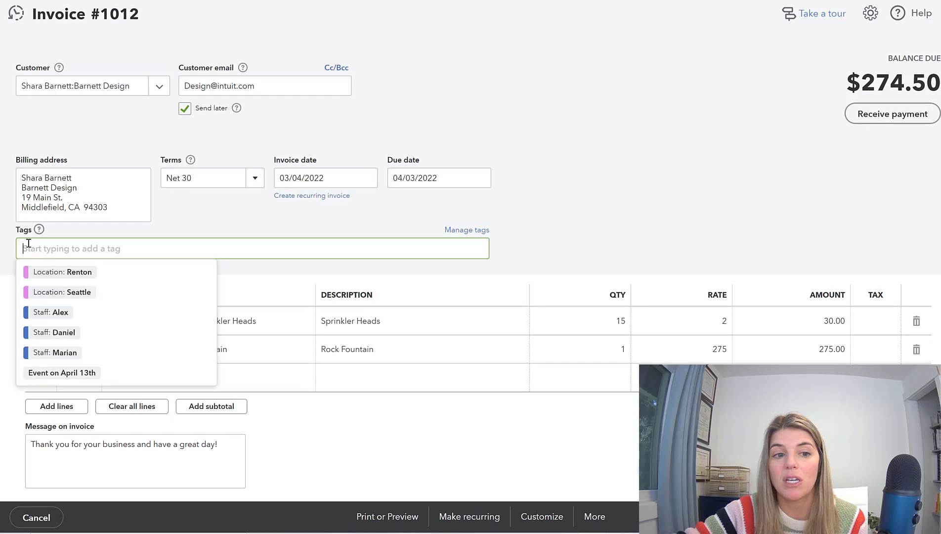
click(662, 227)
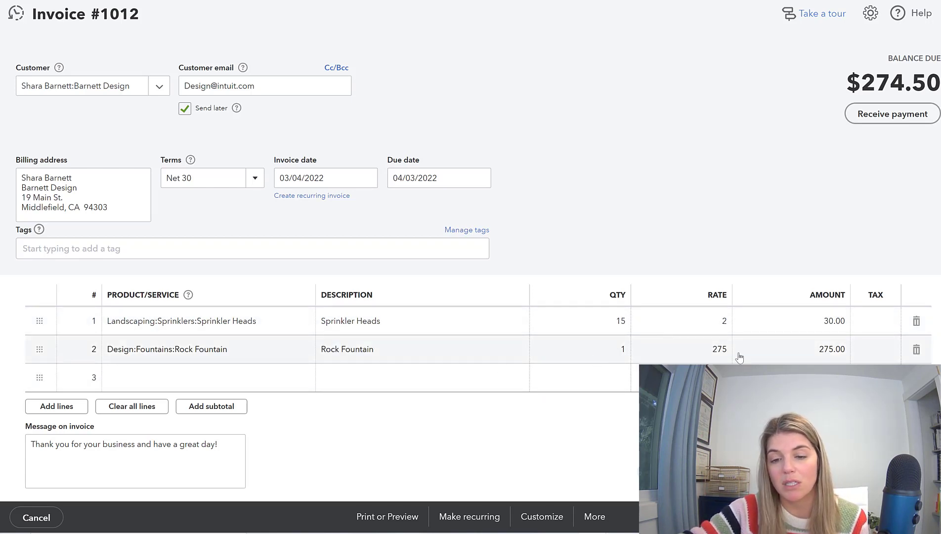
click(85, 248)
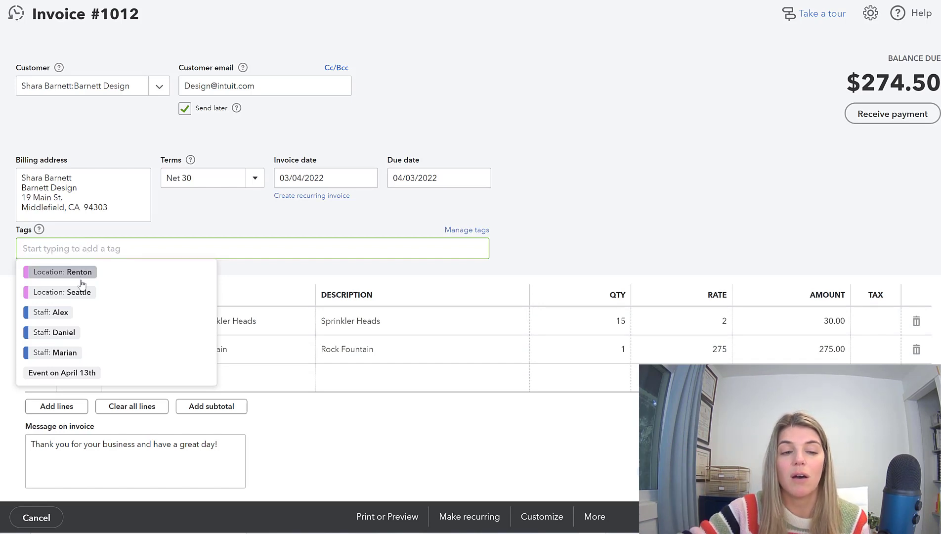
click(68, 334)
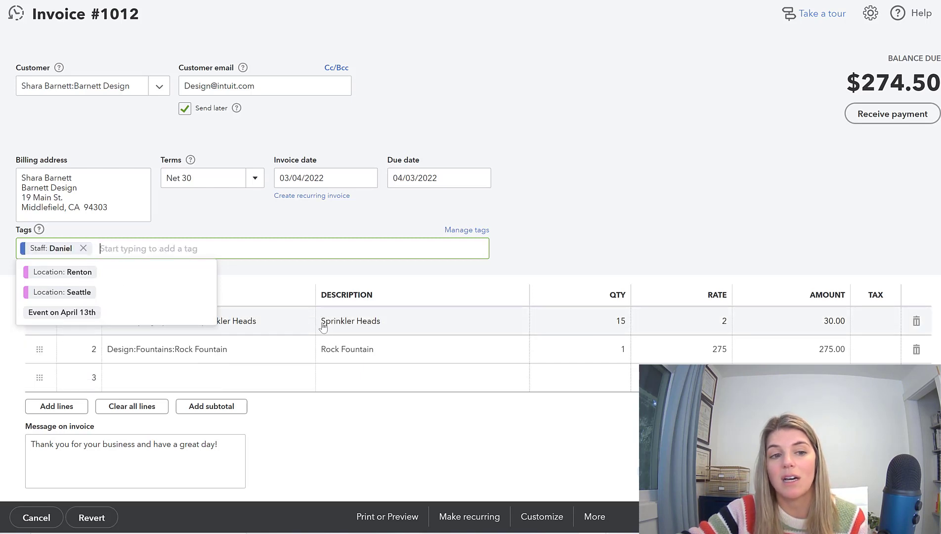
click(58, 313)
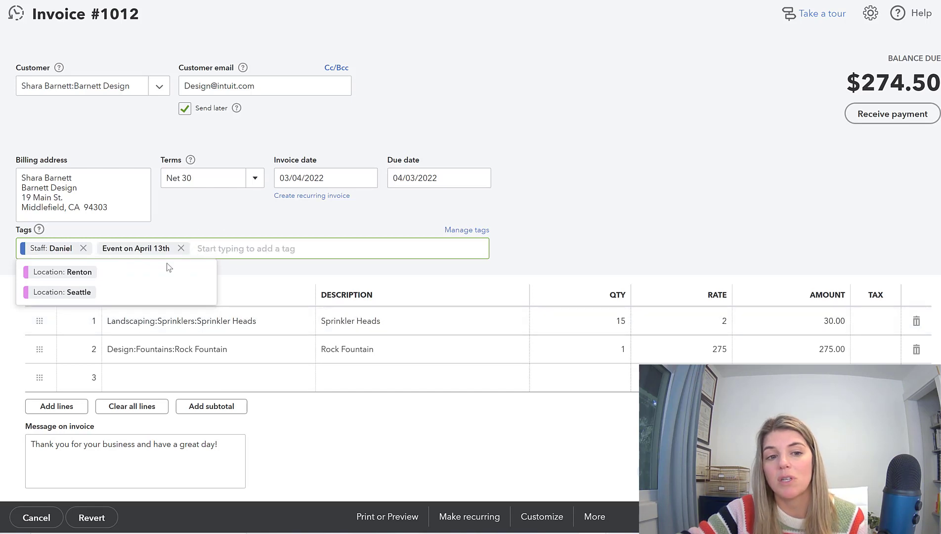
click(83, 273)
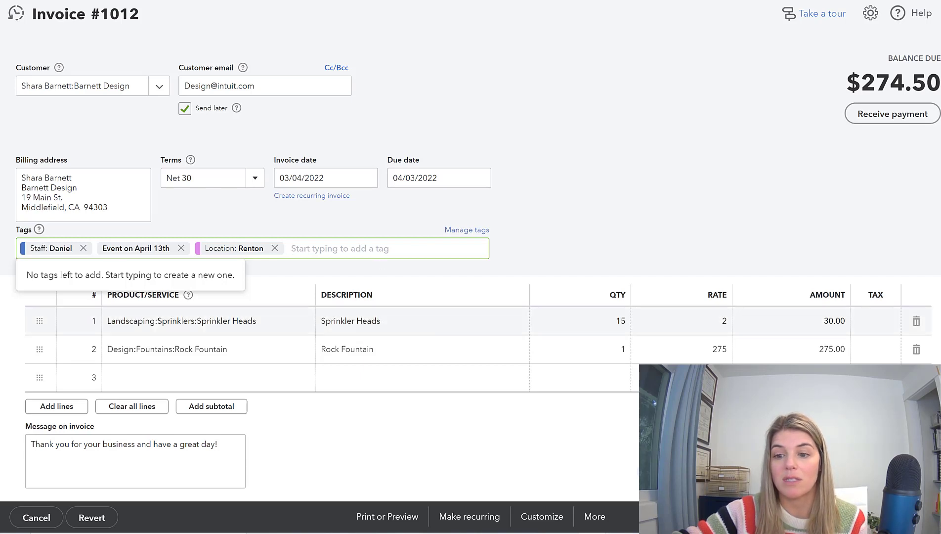
click(544, 267)
key(ctrl+alt+s)
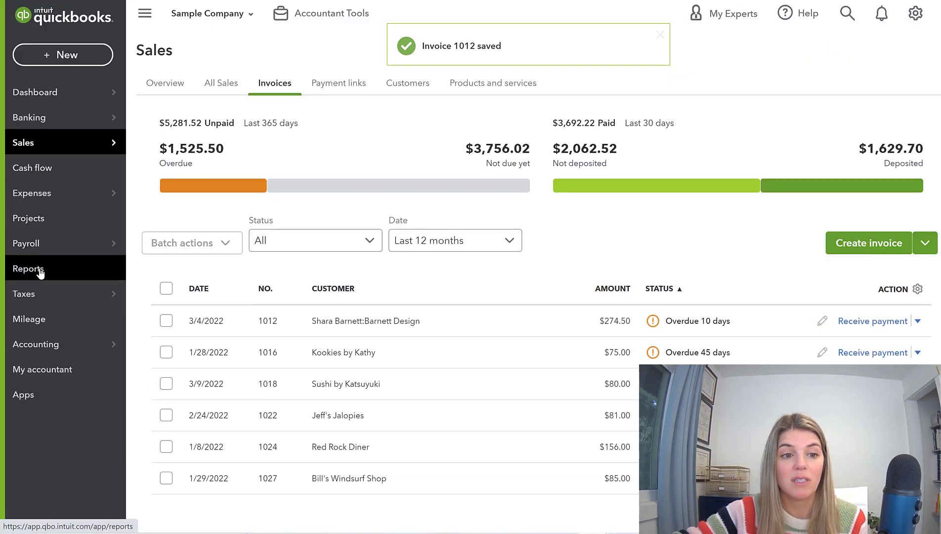
Tag the 04/12/2022 $34.00 expense with Location: Renton and the second Staff tag, save, and reopen it
click(45, 204)
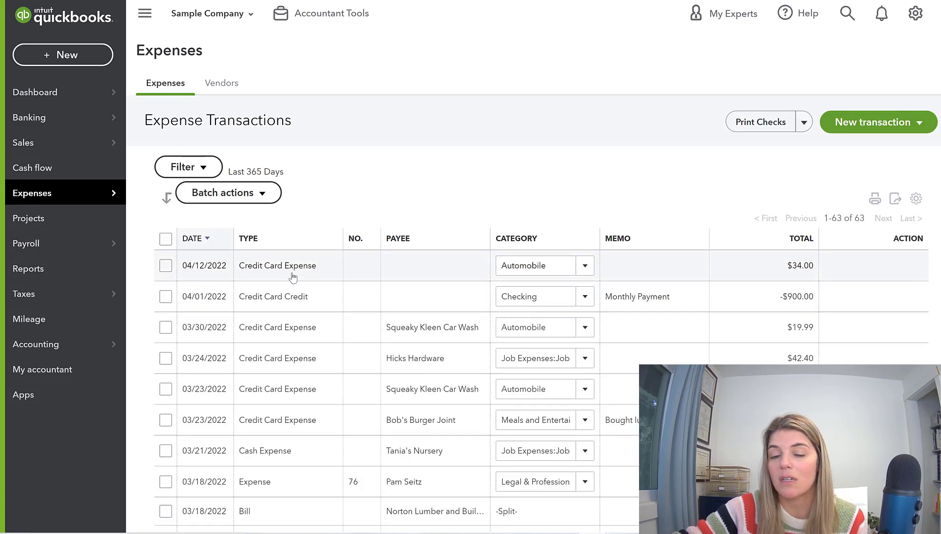
click(416, 268)
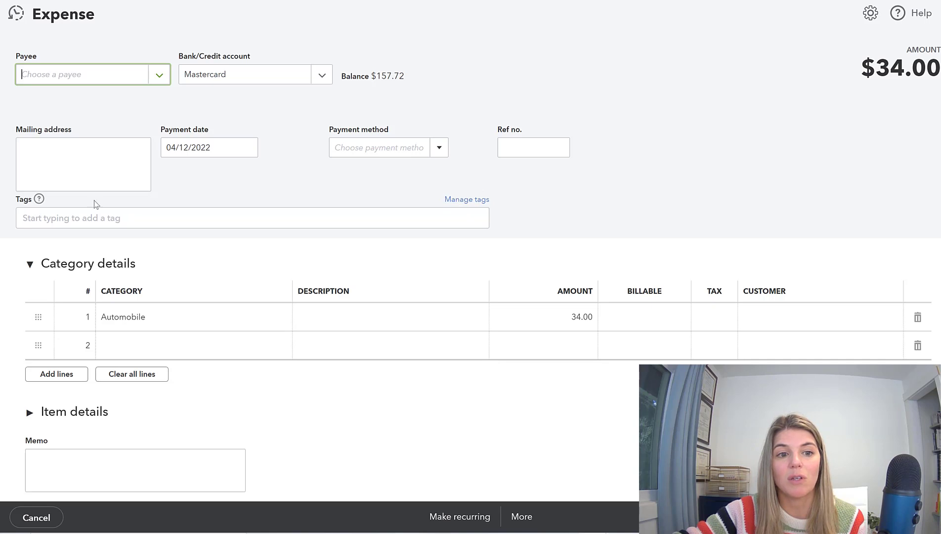
click(73, 217)
click(40, 242)
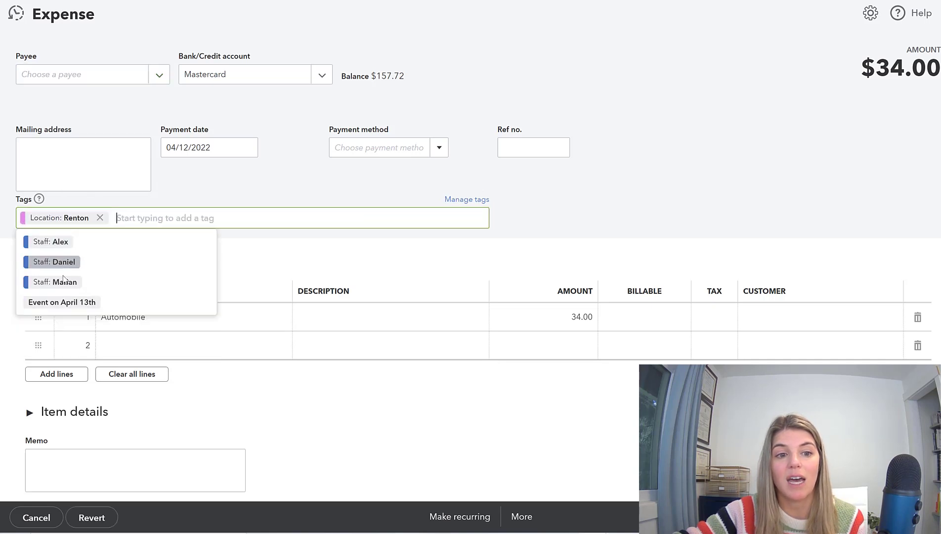
click(58, 261)
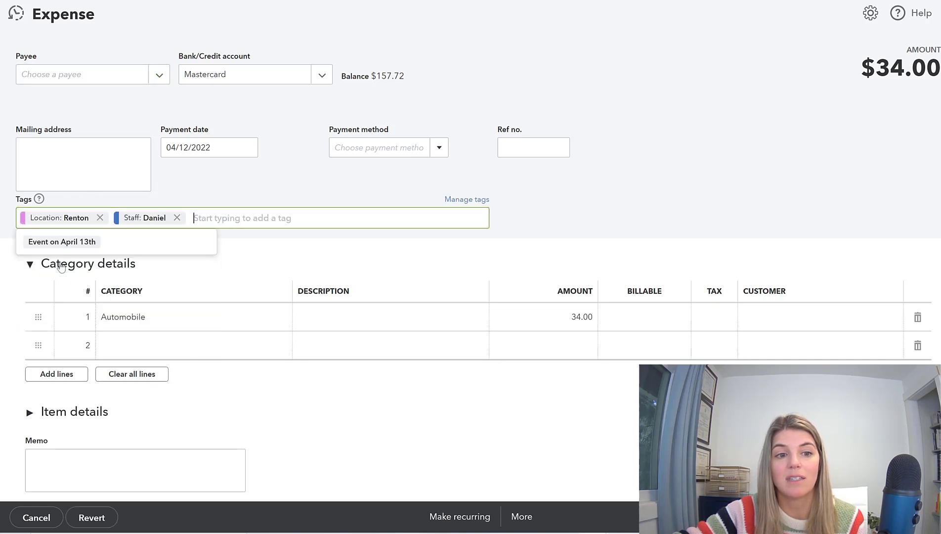
click(523, 469)
key(ctrl+alt+d)
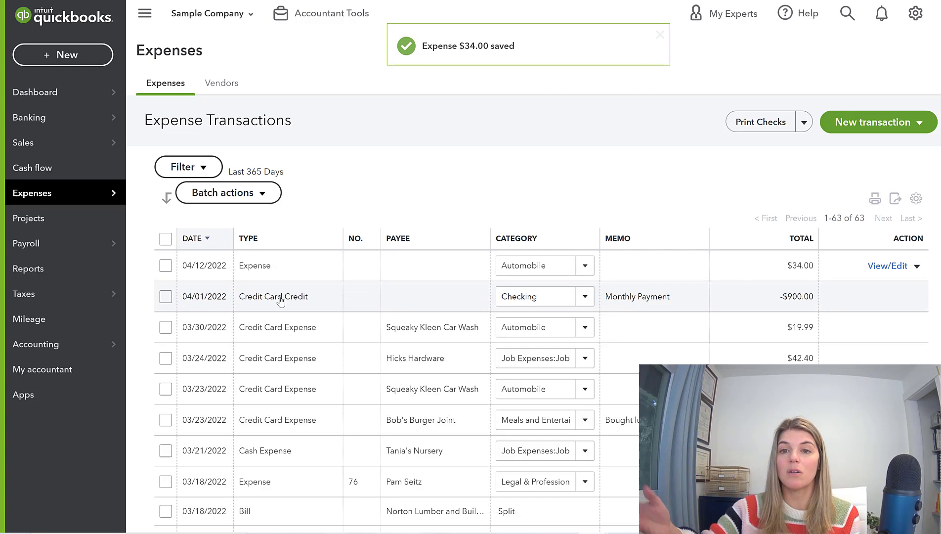
click(256, 271)
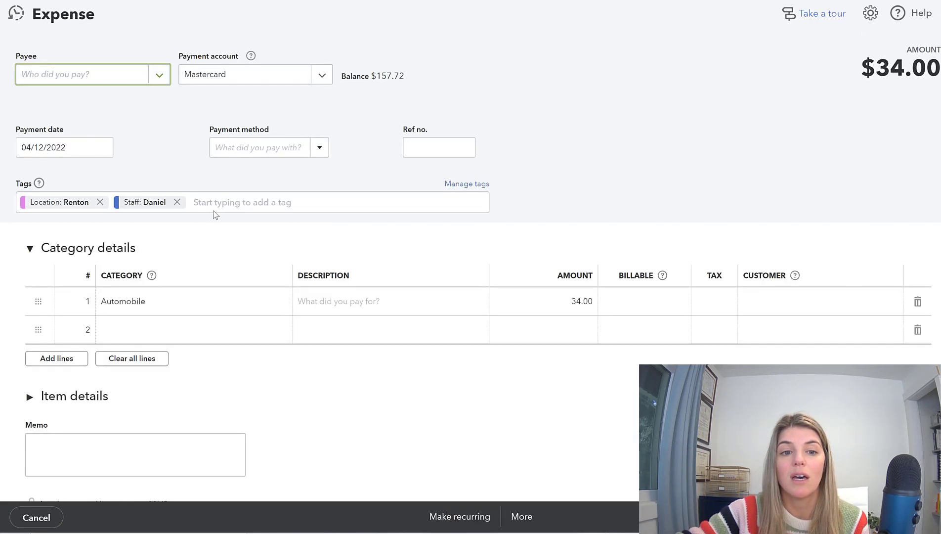
click(213, 204)
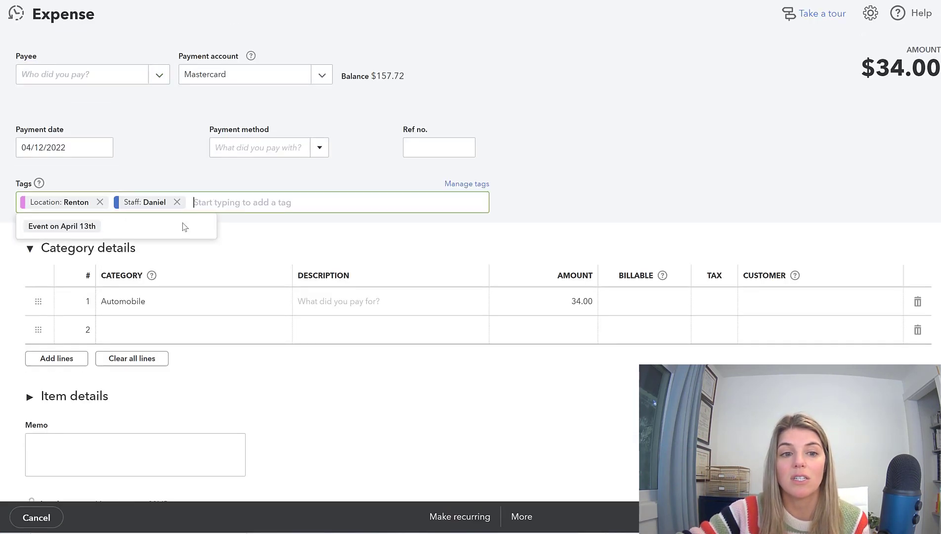
Look through the Manage tags panel, close it, and save and close the $34.00 expense
click(465, 186)
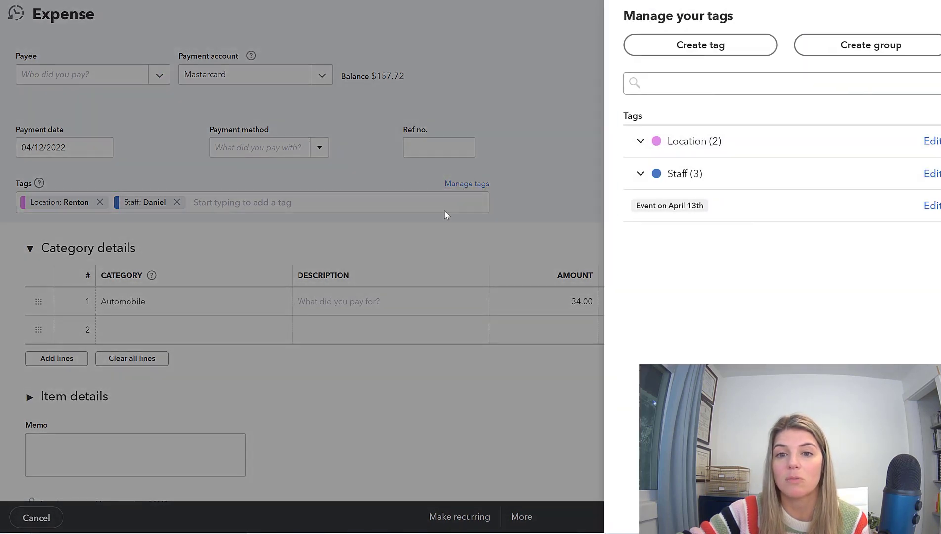
click(716, 84)
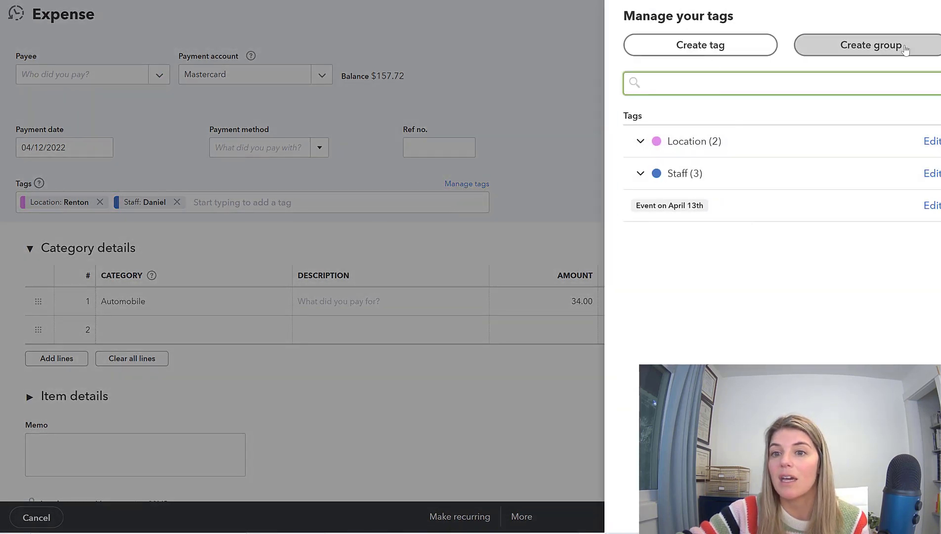
click(657, 45)
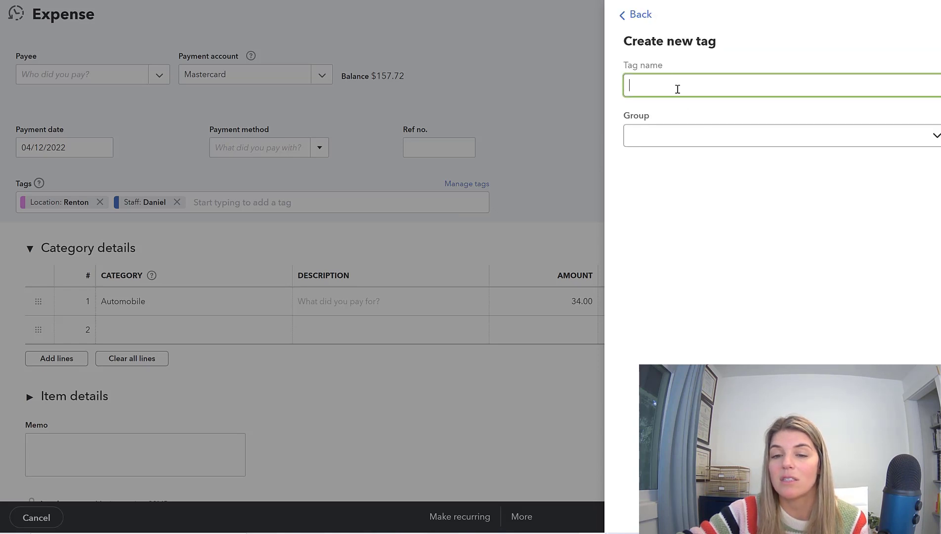
click(640, 14)
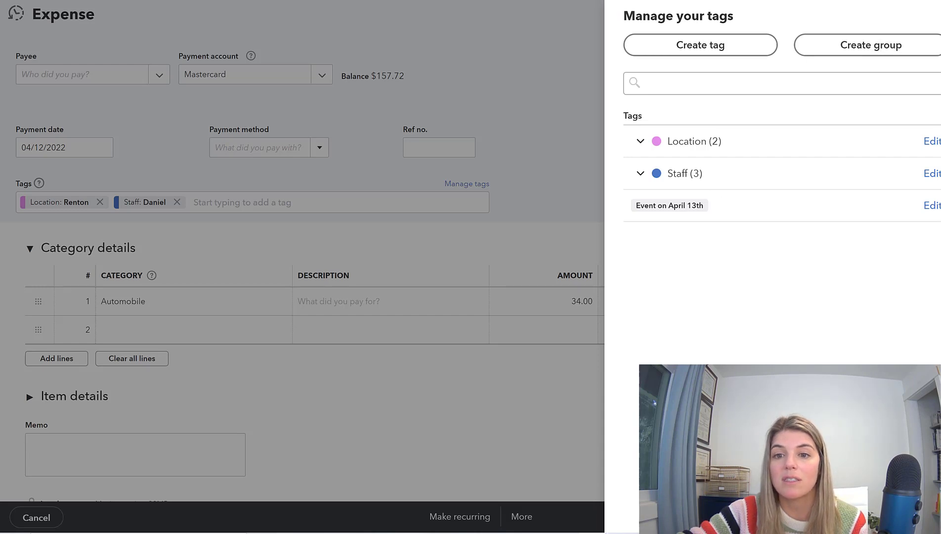
key(Escape)
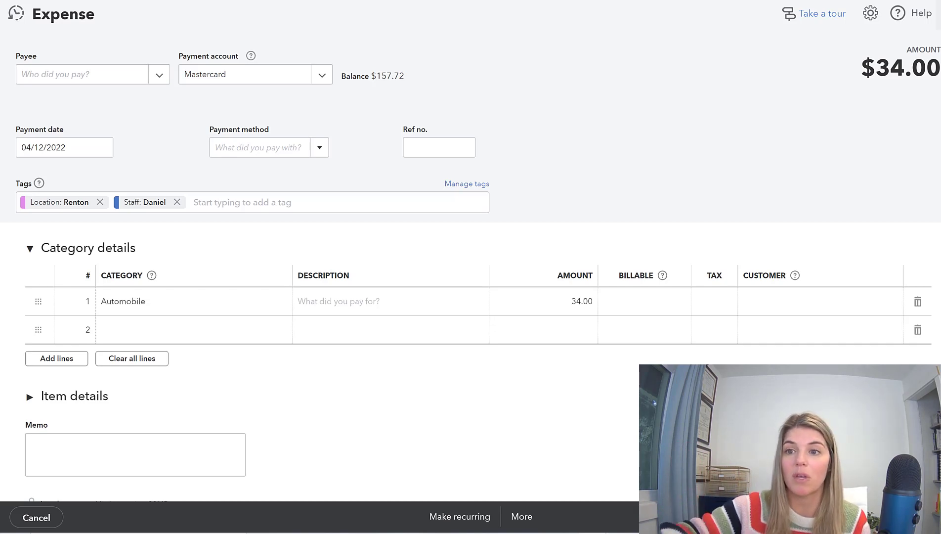
key(ctrl+alt+d)
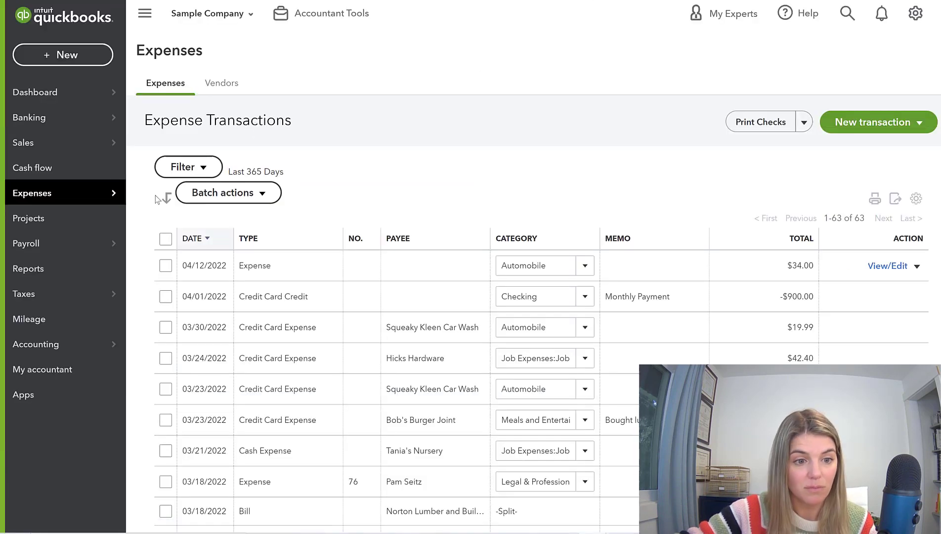
Run the Profit and Loss report with columns displayed by Ungrouped tags
click(24, 272)
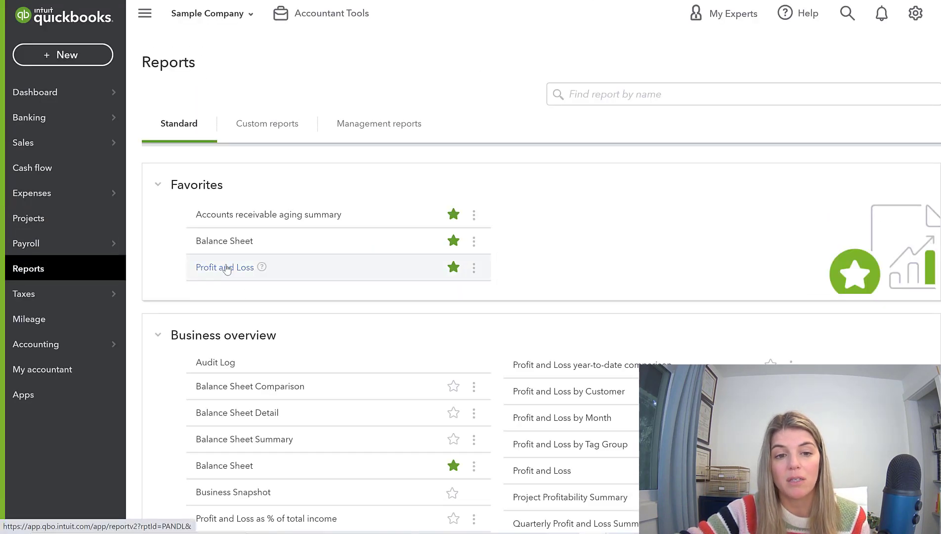
click(242, 267)
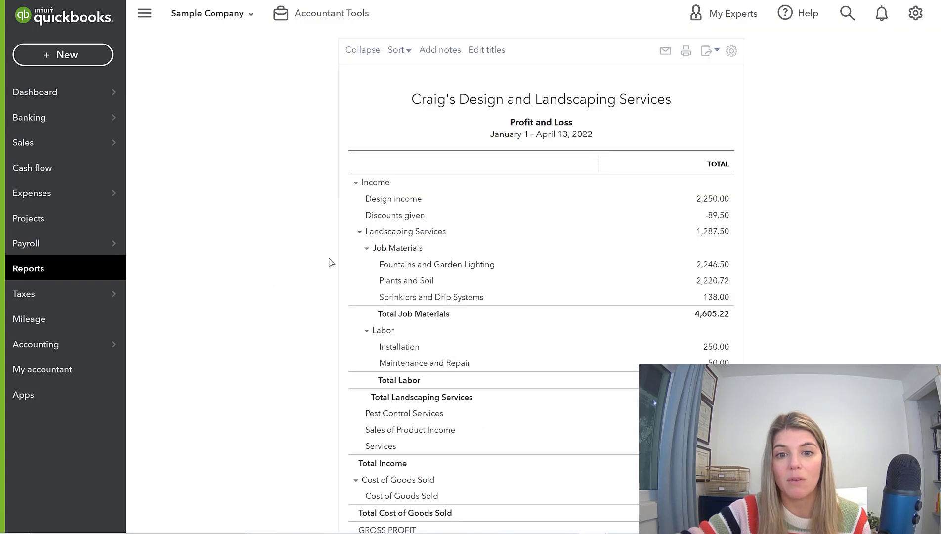
click(227, 160)
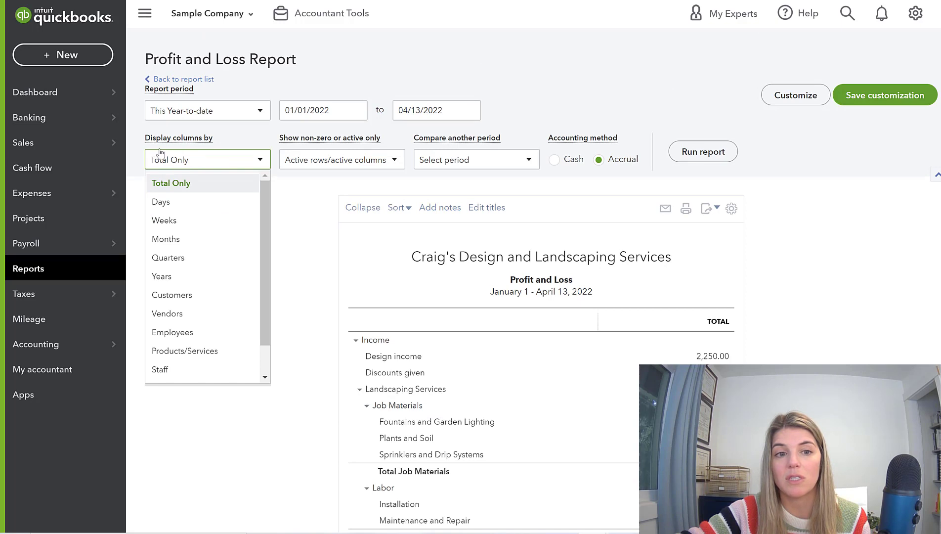
scroll(206, 246, down, 1)
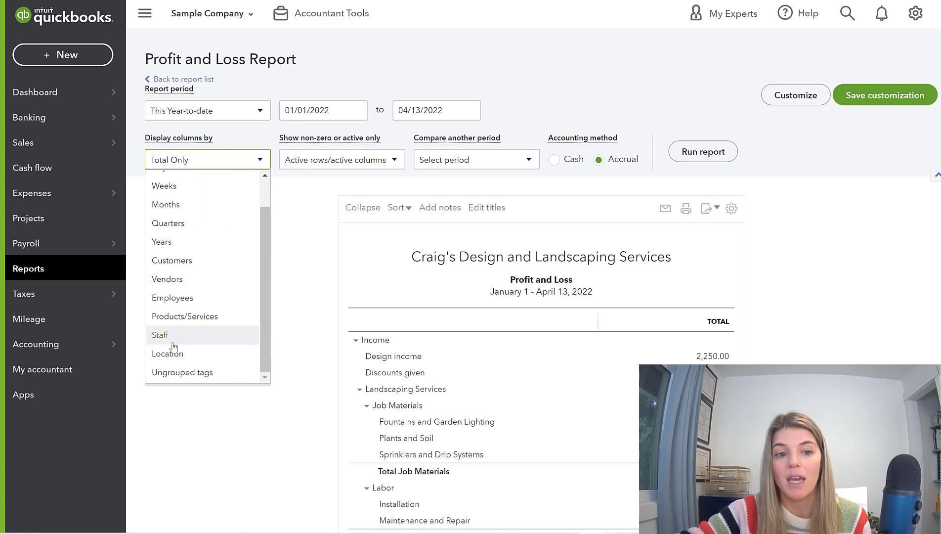
scroll(164, 230, up, 1)
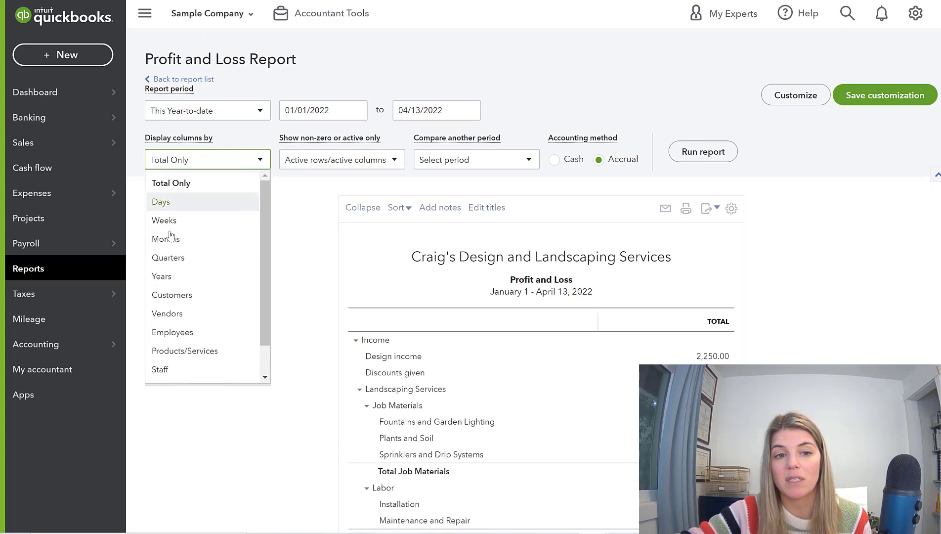
scroll(165, 336, down, 1)
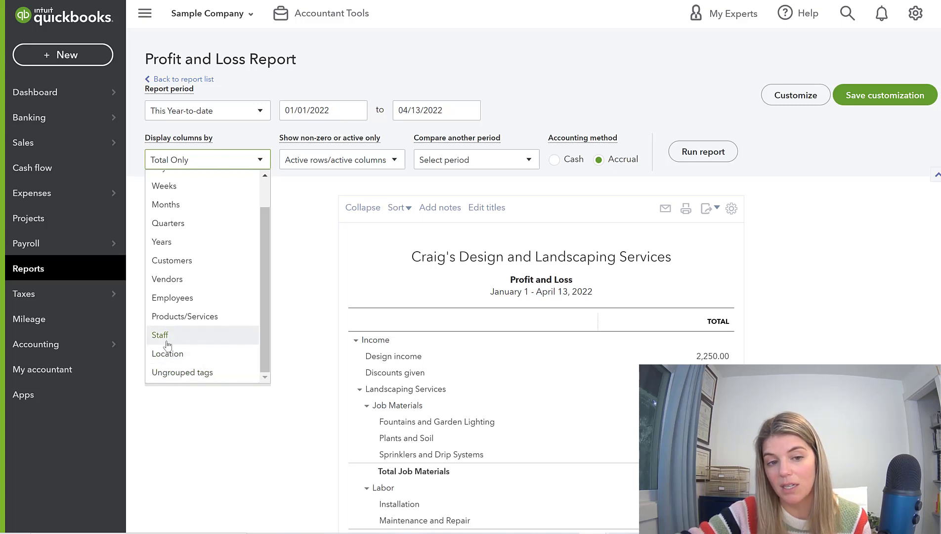
click(181, 373)
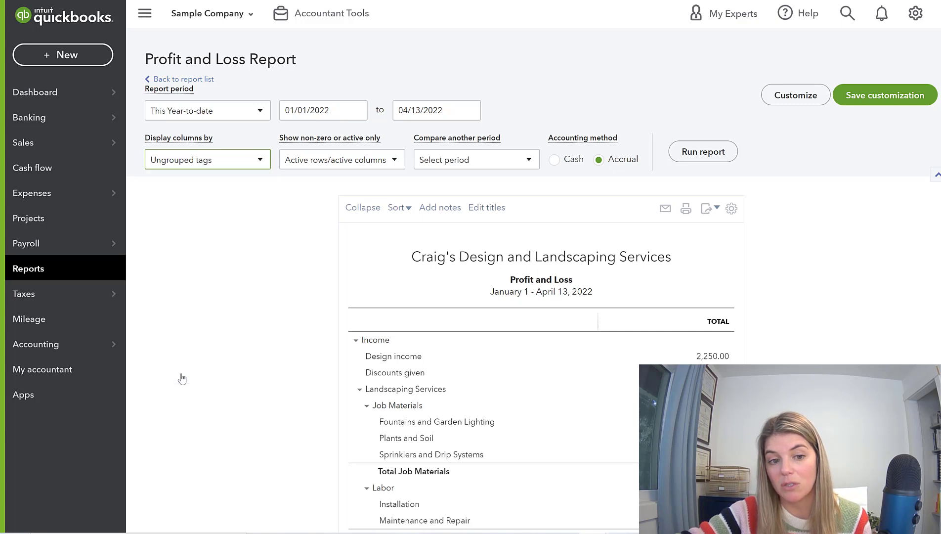
click(683, 151)
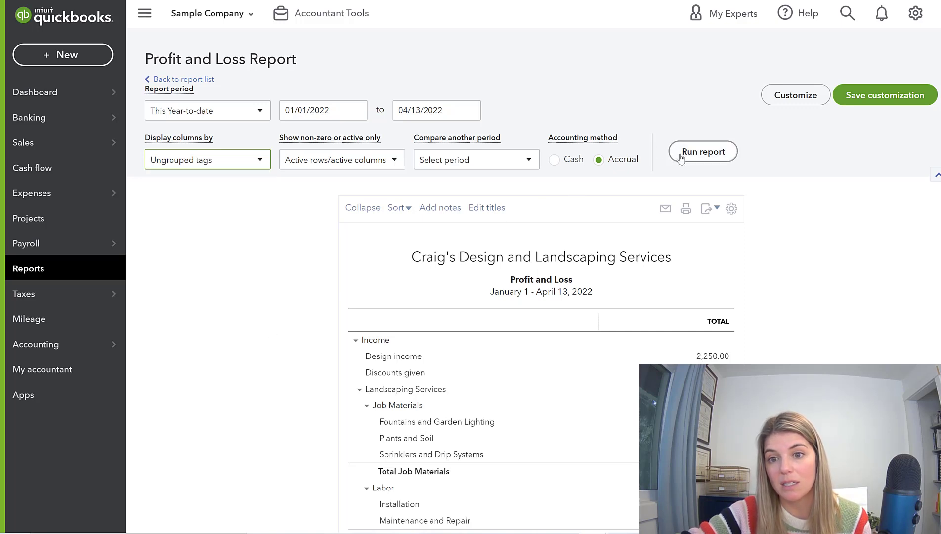
Scroll through the report to review the Event on April 13th column, including Total Job Materials 305.00
scroll(724, 188, down, 2)
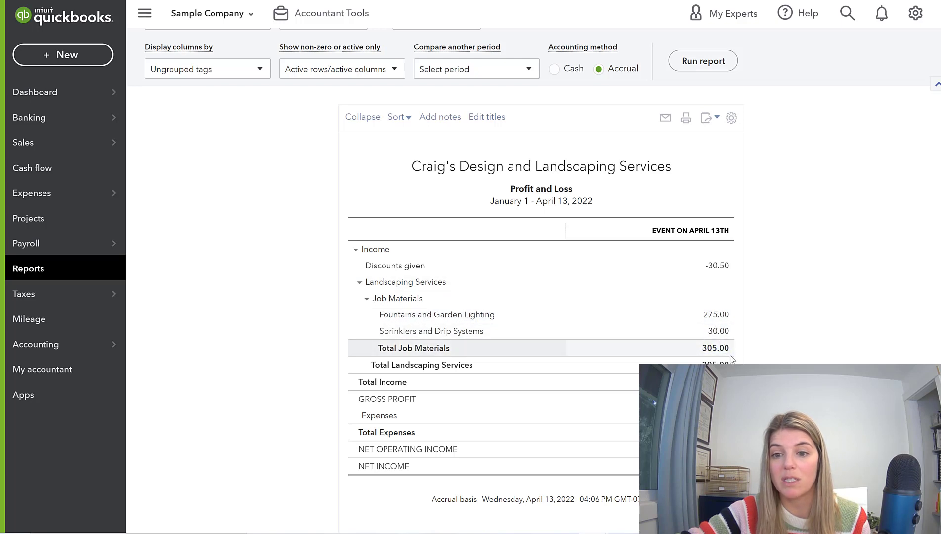
scroll(718, 350, up, 3)
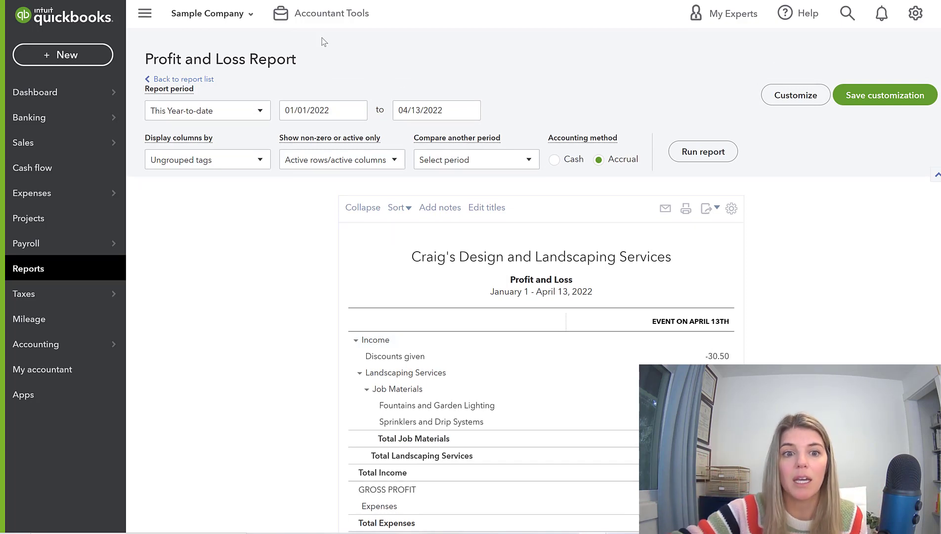
Rerun Profit and Loss with columns split by Staff and review the staff amounts
click(227, 169)
click(214, 336)
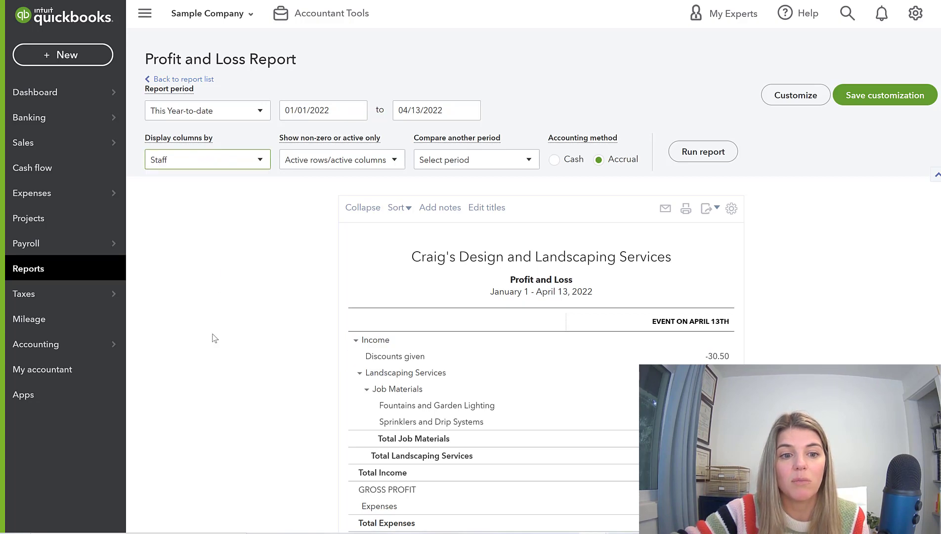
click(703, 152)
scroll(722, 172, down, 3)
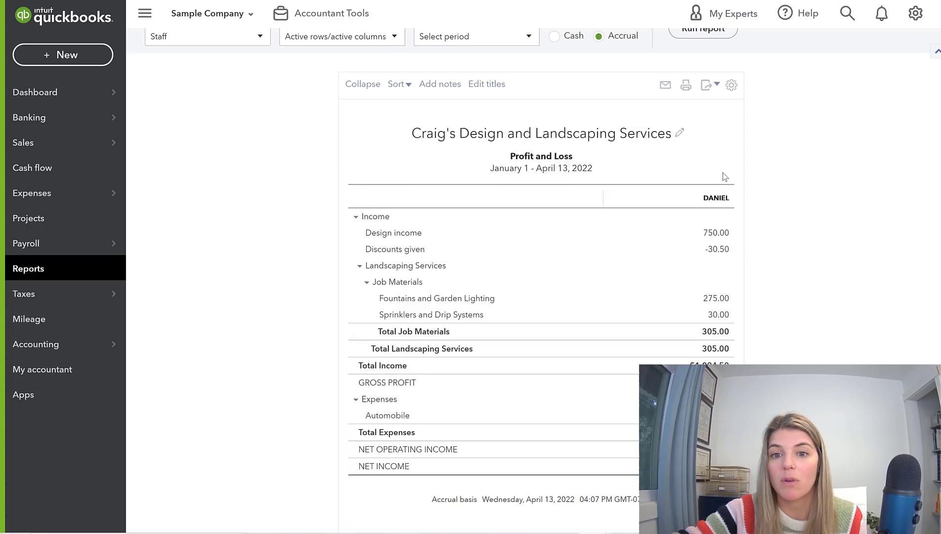
scroll(748, 282, down, 1)
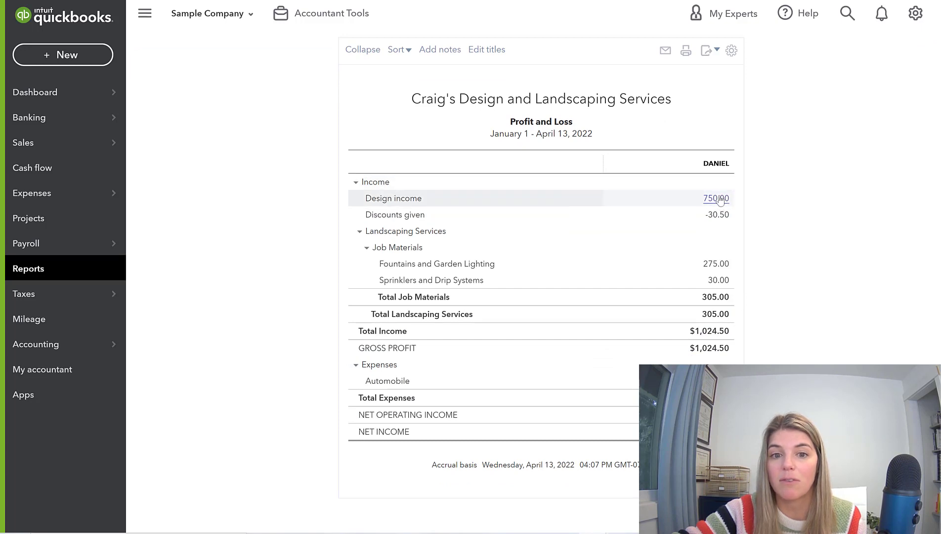
scroll(720, 206, up, 2)
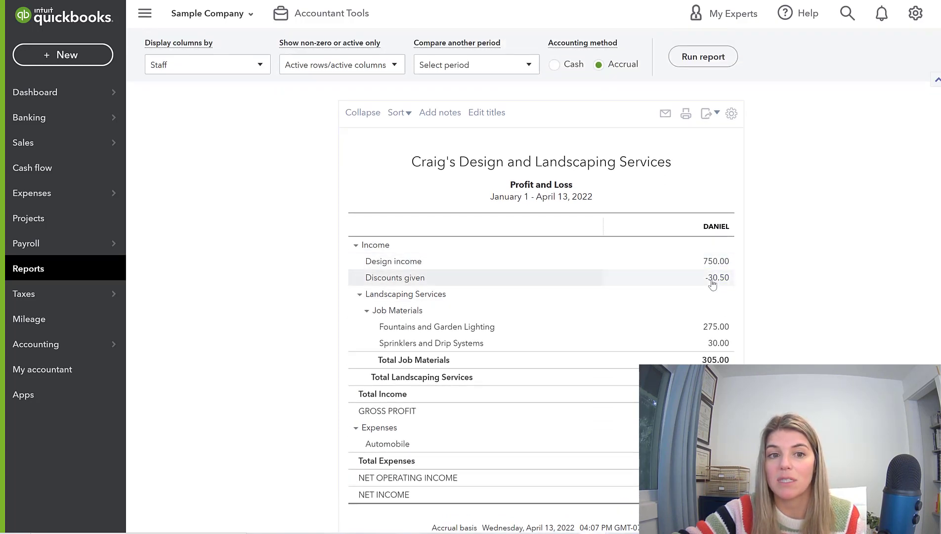
scroll(719, 341, down, 2)
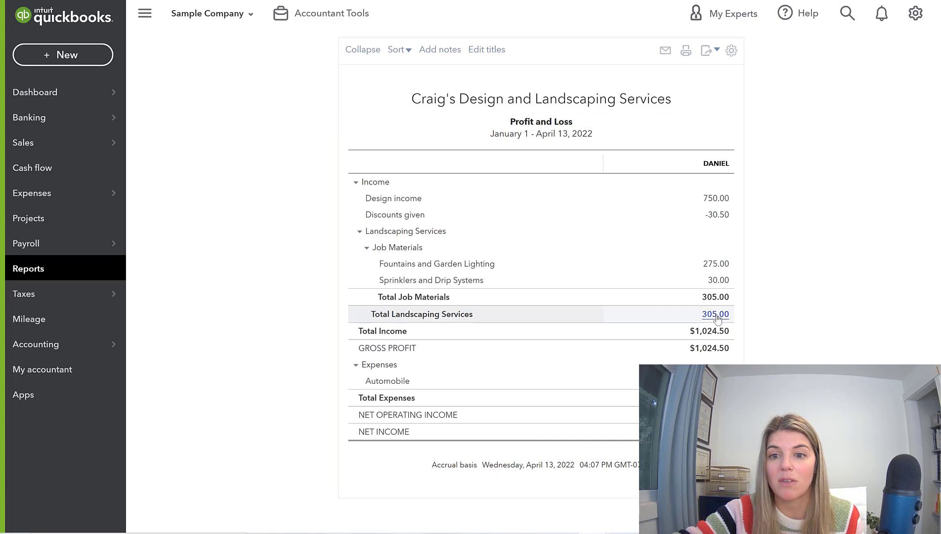
scroll(634, 209, up, 5)
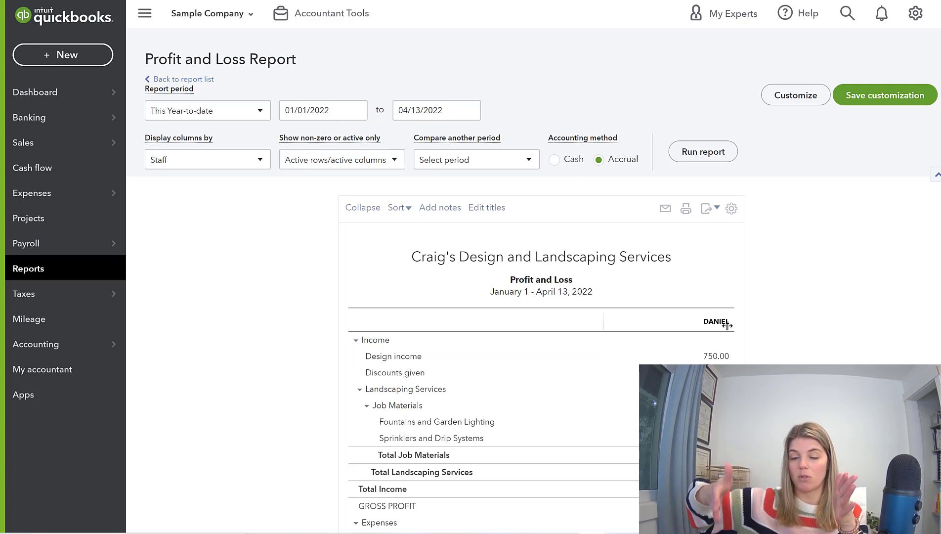
click(732, 209)
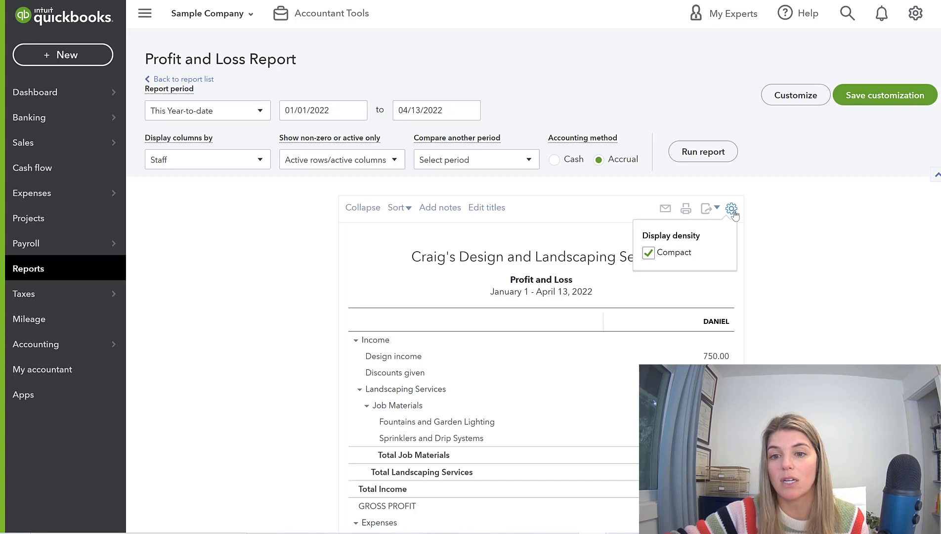
click(797, 102)
click(664, 294)
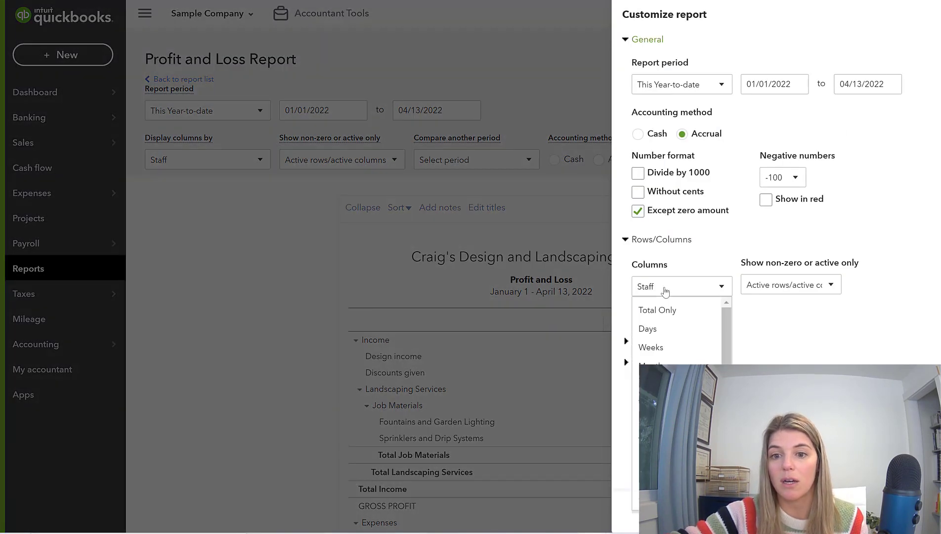
click(807, 321)
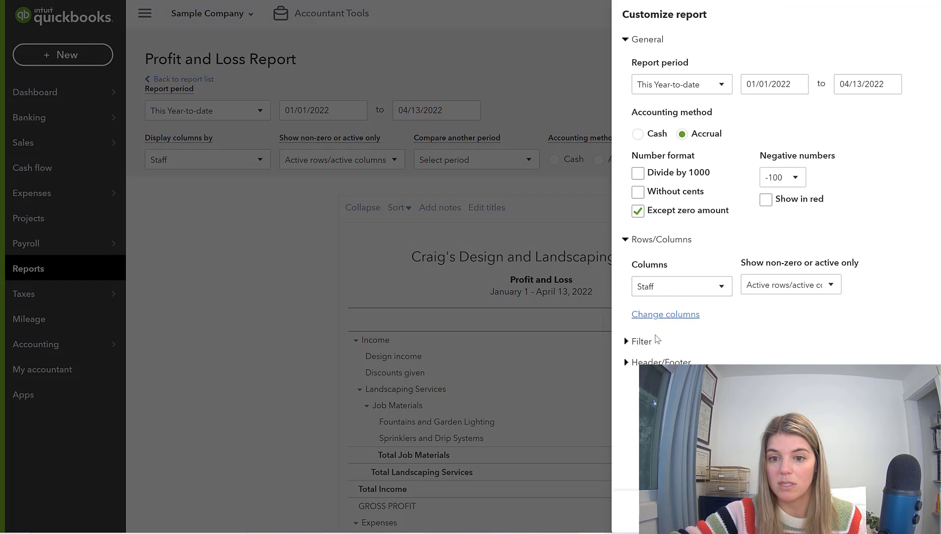
click(642, 341)
scroll(642, 341, down, 2)
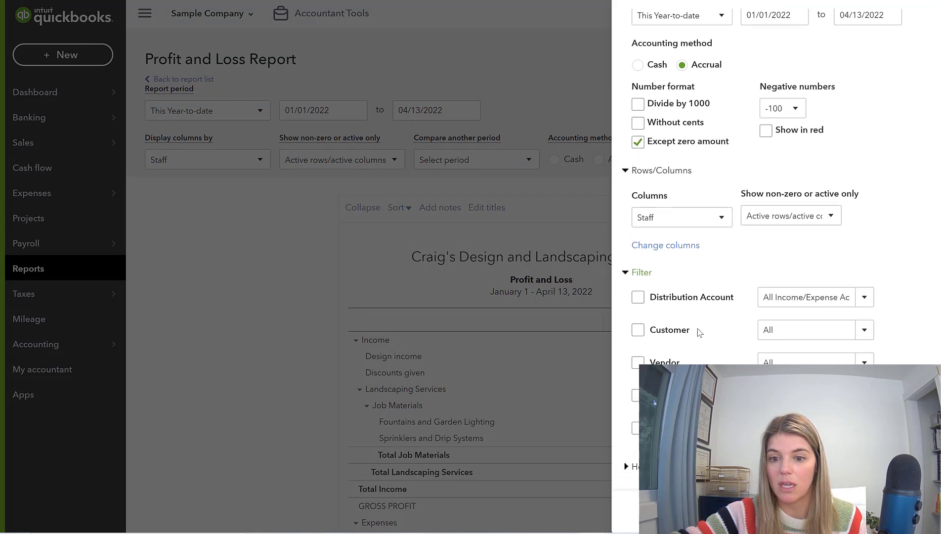
scroll(691, 360, up, 2)
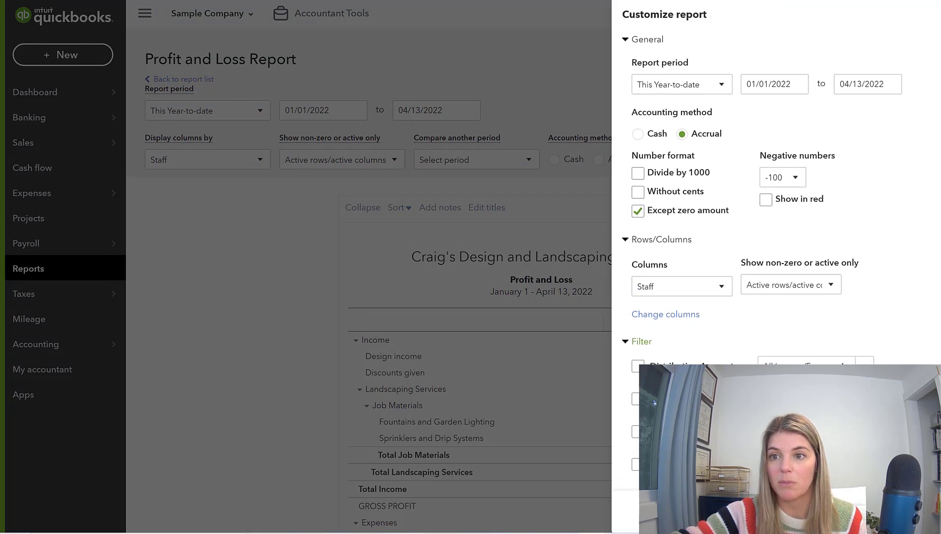
click(559, 271)
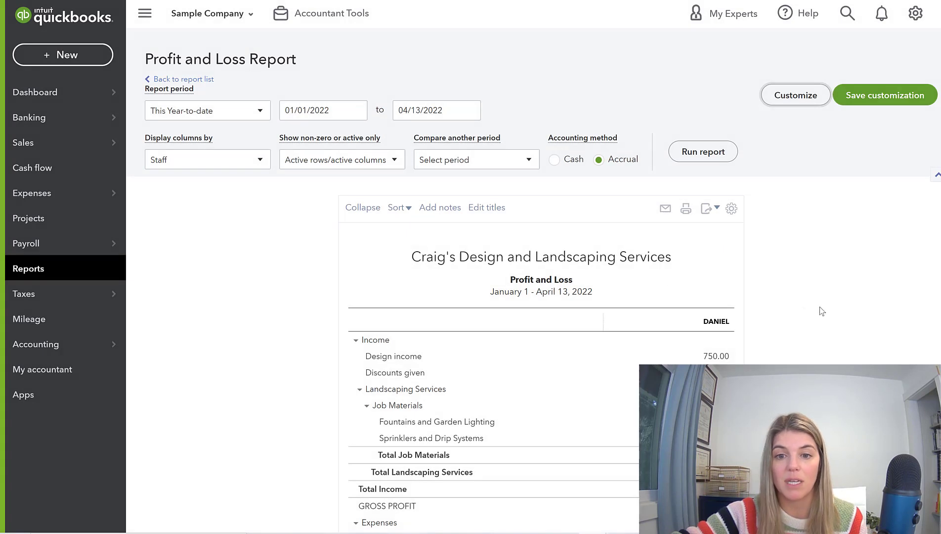
click(178, 163)
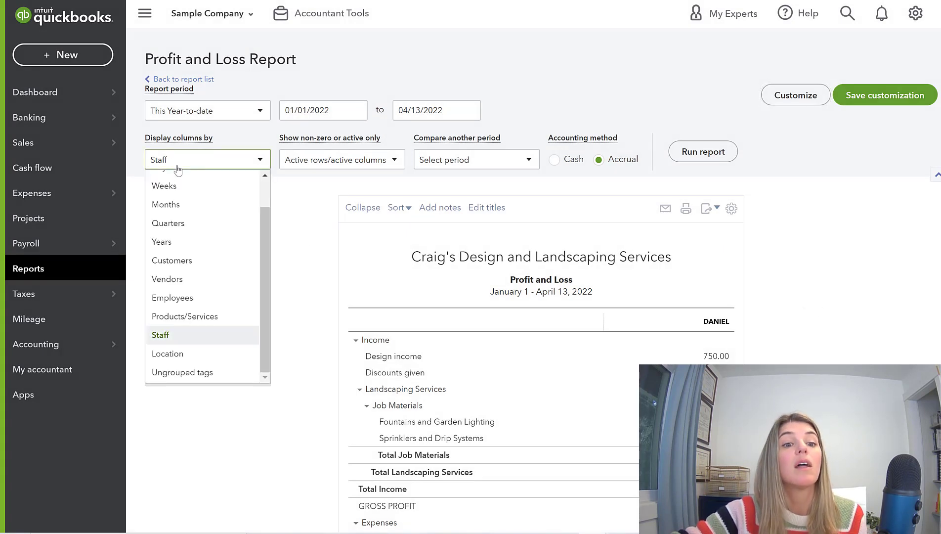
click(305, 225)
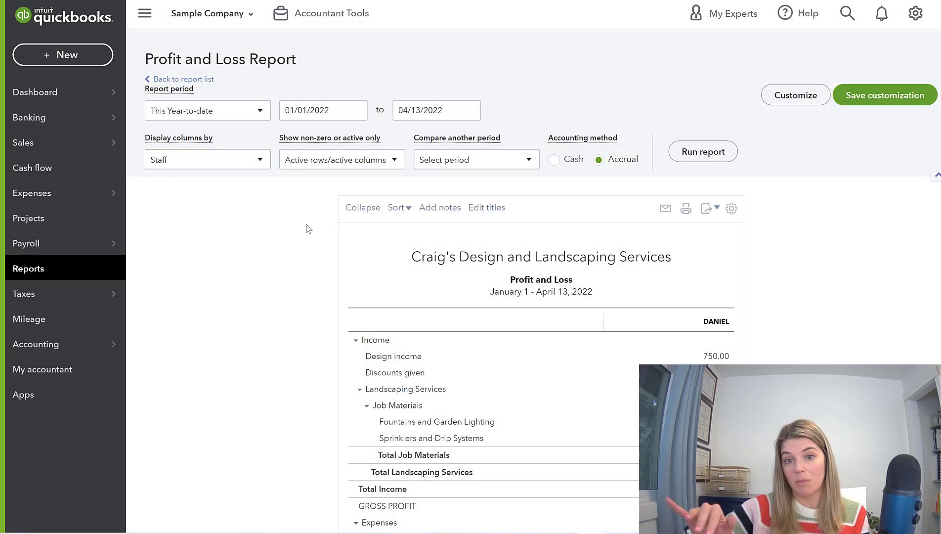